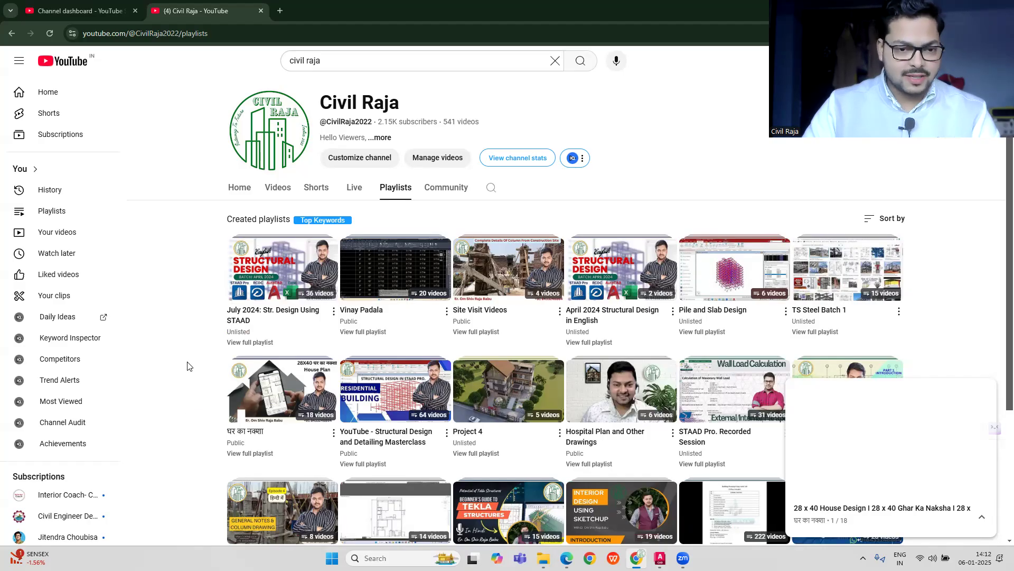
Step: Switch to the house drawing in AutoCAD and examine the footing and column layout and the pile and staircase detail sheet
{"action": "left_click", "coordinate": [240, 187]}
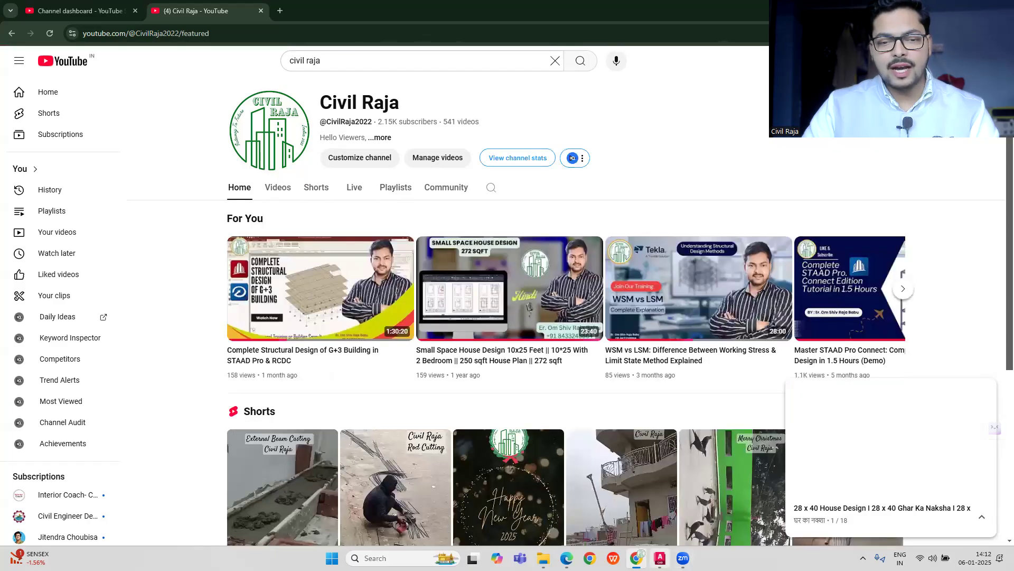
{"action": "left_click", "coordinate": [660, 558]}
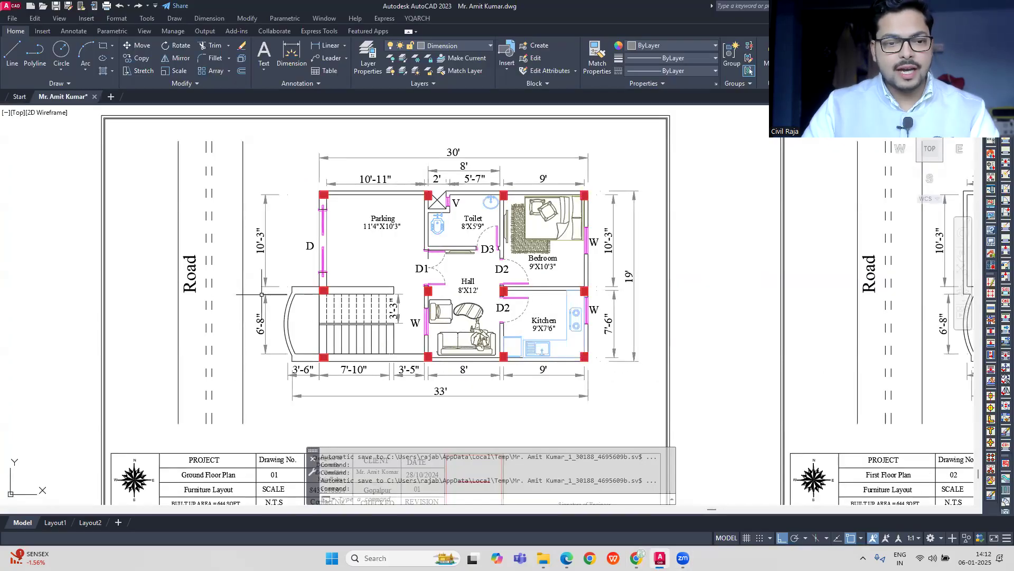
{"action": "mouse_move", "coordinate": [665, 294]}
{"action": "middle_mouse_down"}
{"action": "mouse_move", "coordinate": [149, 294]}
{"action": "mouse_move", "coordinate": [287, 294]}
{"action": "middle_mouse_up"}
{"action": "scroll", "coordinate": [258, 294], "scroll_direction": "down", "scroll_amount": 6}
{"action": "scroll", "coordinate": [781, 294], "scroll_direction": "up", "scroll_amount": 8}
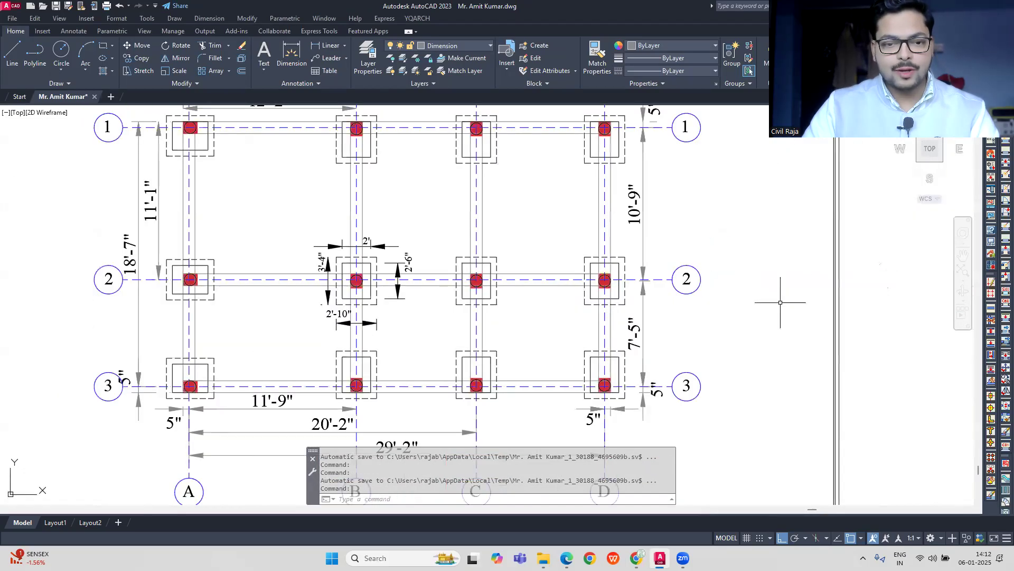
{"action": "scroll", "coordinate": [716, 301], "scroll_direction": "down", "scroll_amount": 6}
{"action": "middle_click_drag", "start_coordinate": [716, 301], "coordinate": [235, 301]}
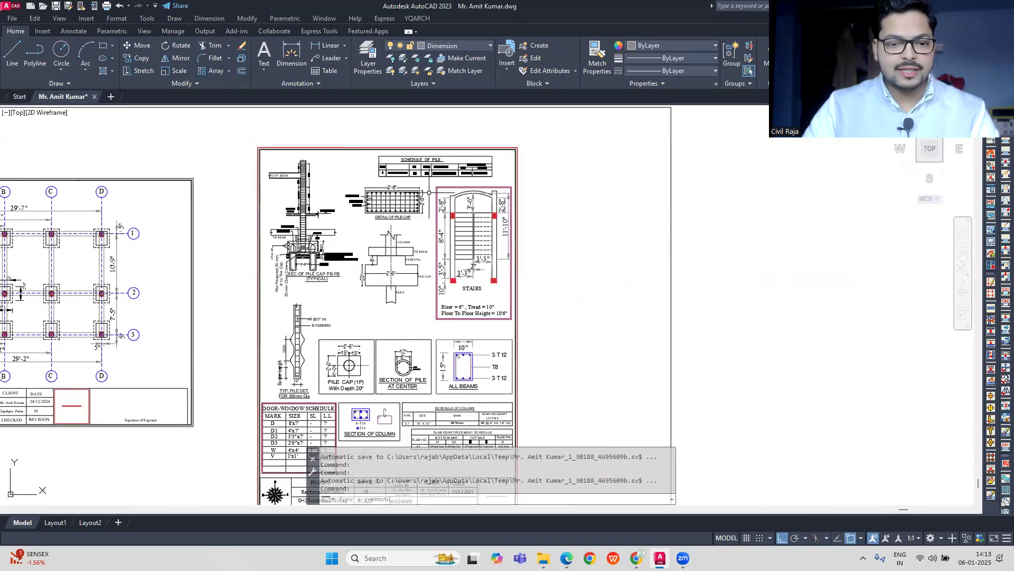
{"action": "scroll", "coordinate": [434, 200], "scroll_direction": "up", "scroll_amount": 2}
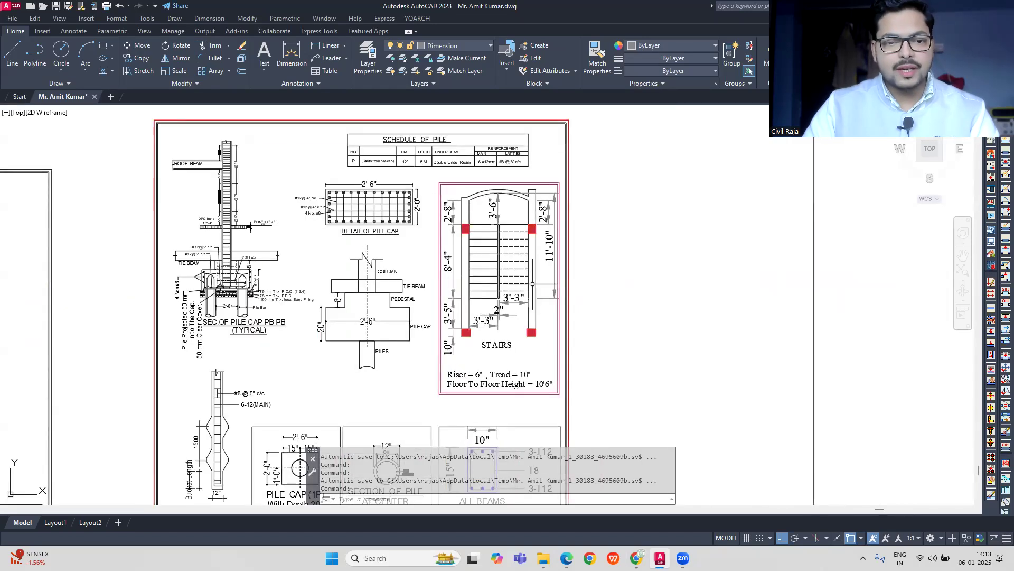
Step: Examine the two plot outlines beside the road, followed by the ground floor plan sheet and its title block
{"action": "scroll", "coordinate": [641, 305], "scroll_direction": "down", "scroll_amount": 4}
{"action": "middle_click_drag", "start_coordinate": [140, 300], "coordinate": [564, 301]}
{"action": "scroll", "coordinate": [226, 302], "scroll_direction": "down", "scroll_amount": 3}
{"action": "middle_click_drag", "start_coordinate": [226, 302], "coordinate": [540, 304]}
{"action": "scroll", "coordinate": [122, 309], "scroll_direction": "up", "scroll_amount": 4}
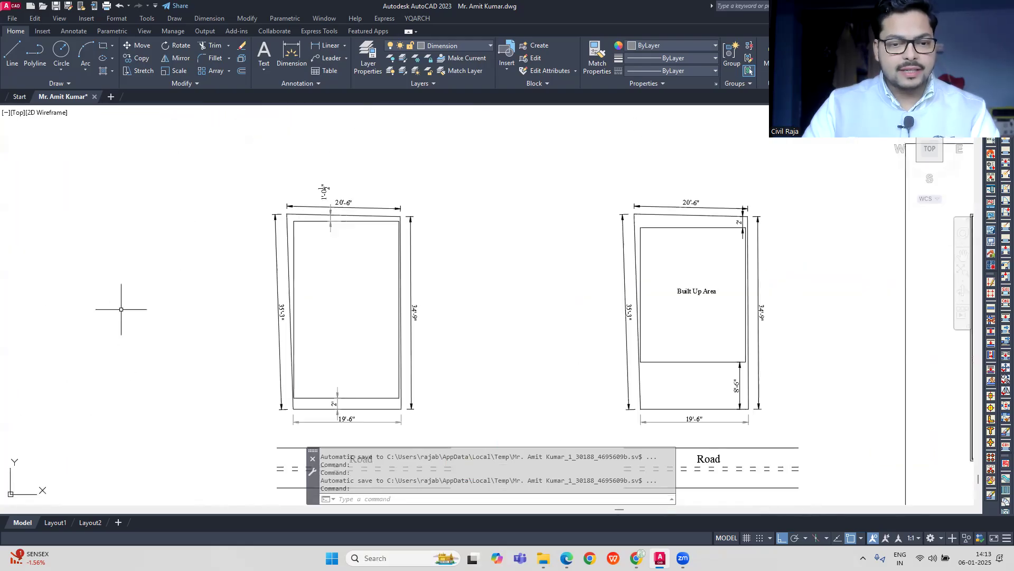
{"action": "mouse_move", "coordinate": [465, 407]}
{"action": "middle_mouse_down"}
{"action": "mouse_move", "coordinate": [427, 355]}
{"action": "mouse_move", "coordinate": [389, 330]}
{"action": "mouse_move", "coordinate": [3, 330]}
{"action": "middle_mouse_up"}
{"action": "scroll", "coordinate": [378, 371], "scroll_direction": "up", "scroll_amount": 6}
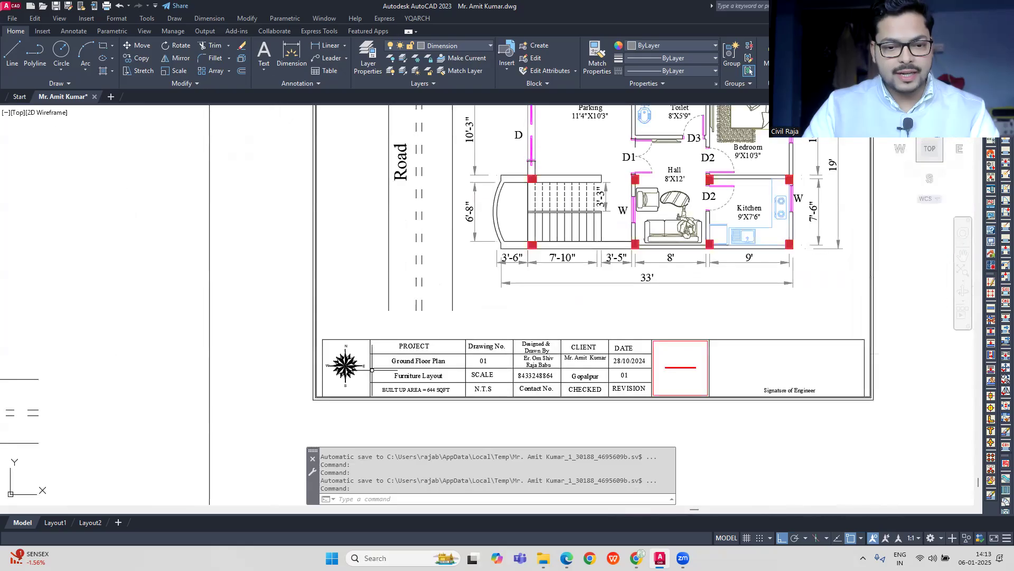
{"action": "scroll", "coordinate": [406, 373], "scroll_direction": "down", "scroll_amount": 4}
{"action": "middle_click_drag", "start_coordinate": [421, 299], "coordinate": [344, 399]}
{"action": "middle_click_drag", "start_coordinate": [269, 399], "coordinate": [256, 331]}
{"action": "scroll", "coordinate": [264, 402], "scroll_direction": "up", "scroll_amount": 4}
{"action": "scroll", "coordinate": [236, 412], "scroll_direction": "down", "scroll_amount": 4}
{"action": "middle_click_drag", "start_coordinate": [257, 248], "coordinate": [247, 323]}
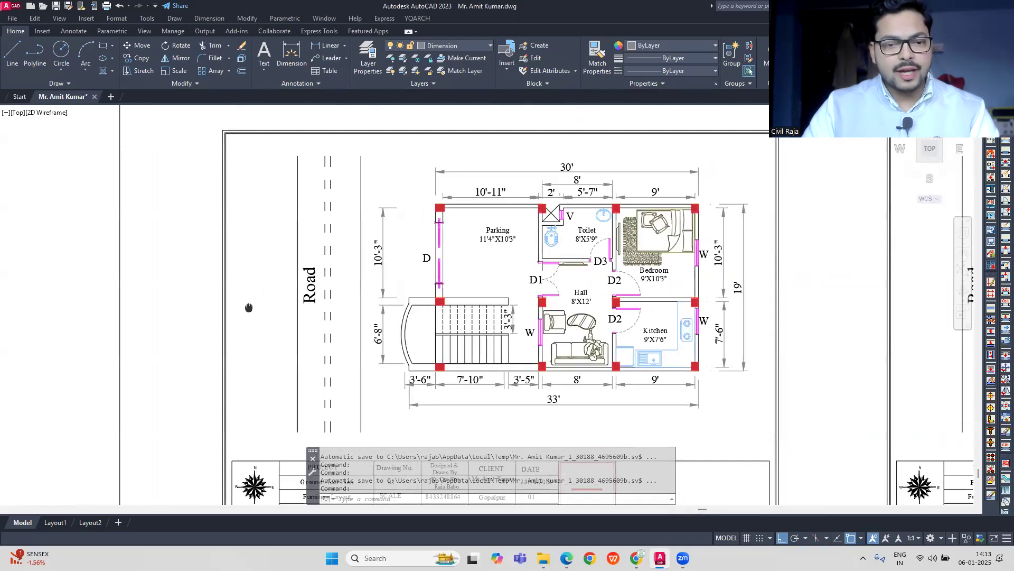
Step: Examine the first plot outline closely, including its four side dimensions and the front and rear setbacks
{"action": "scroll", "coordinate": [269, 295], "scroll_direction": "down", "scroll_amount": 6}
{"action": "middle_click_drag", "start_coordinate": [129, 329], "coordinate": [168, 332]}
{"action": "scroll", "coordinate": [168, 332], "scroll_direction": "up", "scroll_amount": 6}
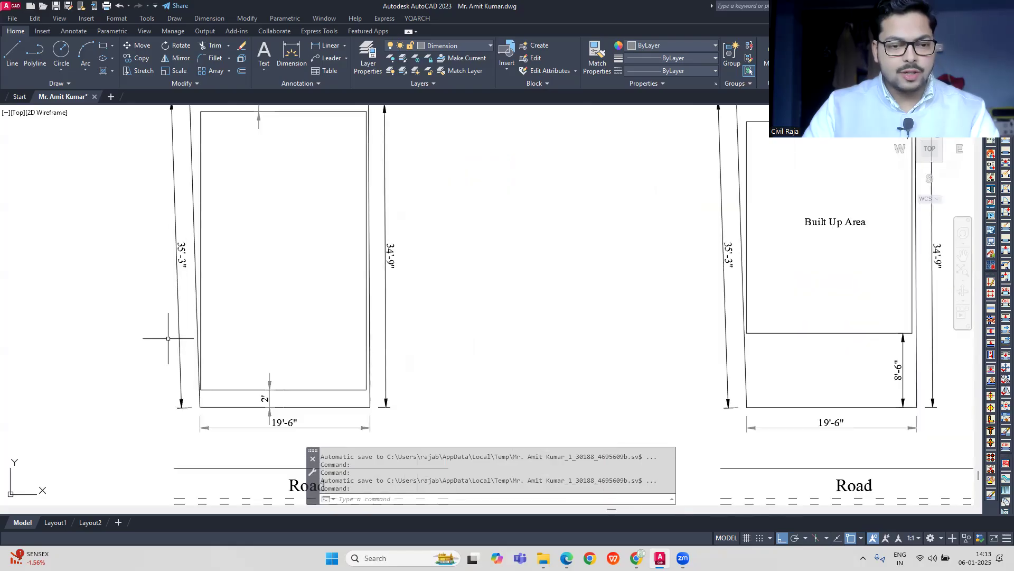
{"action": "mouse_move", "coordinate": [104, 301]}
{"action": "middle_mouse_down"}
{"action": "mouse_move", "coordinate": [136, 352]}
{"action": "mouse_move", "coordinate": [154, 347]}
{"action": "mouse_move", "coordinate": [143, 342]}
{"action": "middle_mouse_up"}
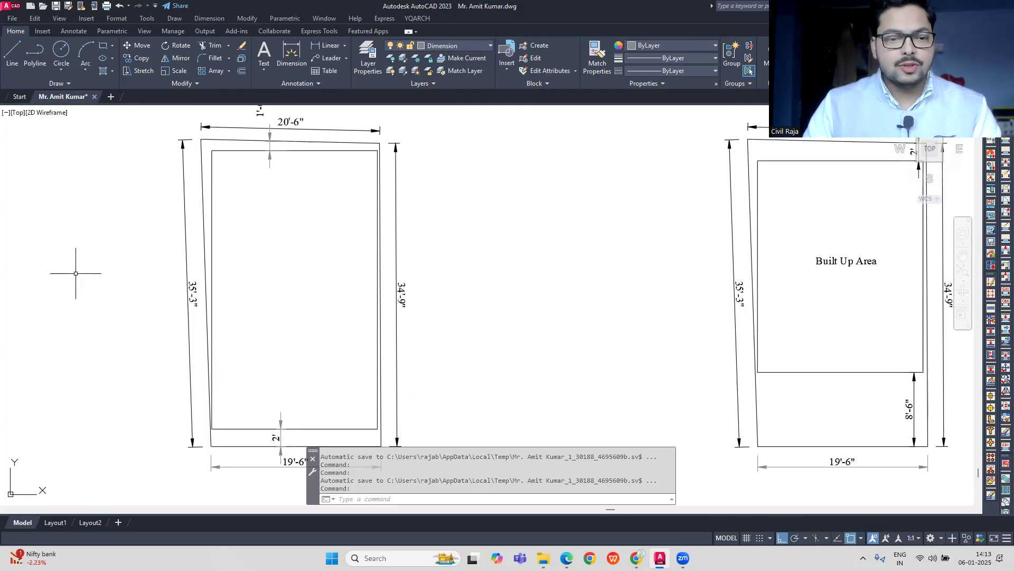
{"action": "middle_click_drag", "start_coordinate": [202, 373], "coordinate": [185, 338]}
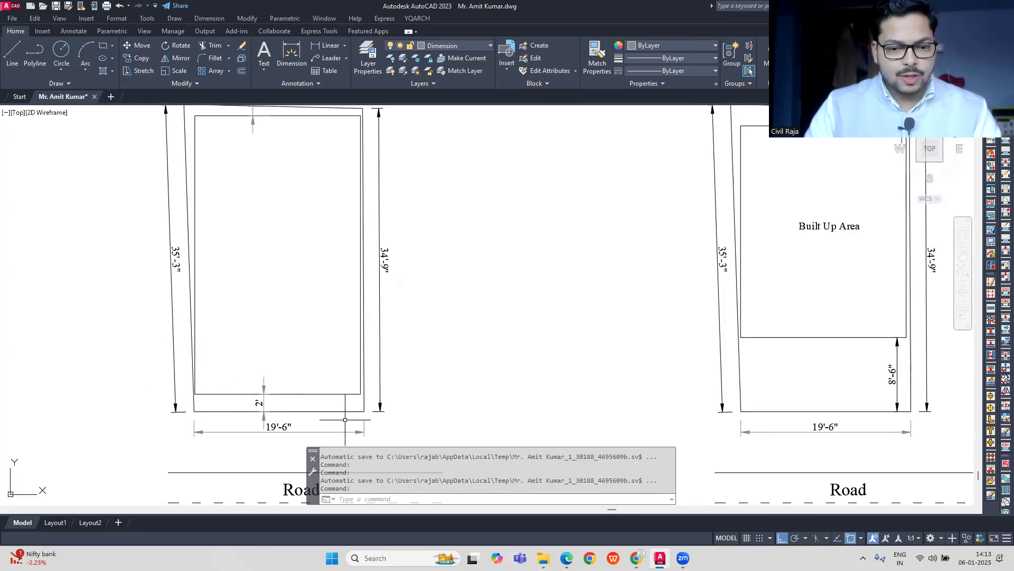
{"action": "middle_click_drag", "start_coordinate": [321, 175], "coordinate": [368, 263]}
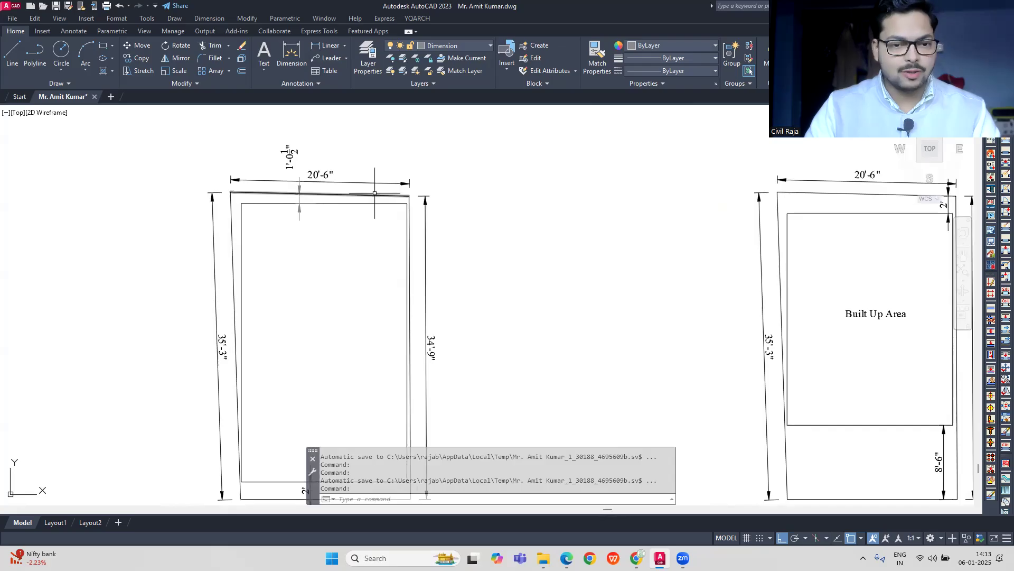
{"action": "middle_click_drag", "start_coordinate": [350, 318], "coordinate": [325, 263]}
{"action": "middle_click_drag", "start_coordinate": [283, 362], "coordinate": [267, 312]}
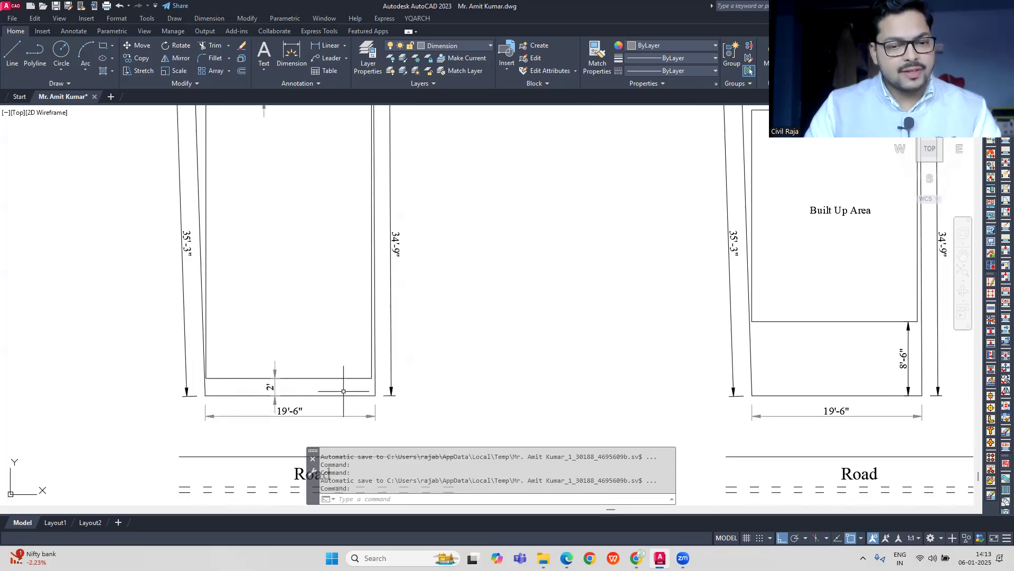
{"action": "middle_click_drag", "start_coordinate": [315, 236], "coordinate": [314, 311]}
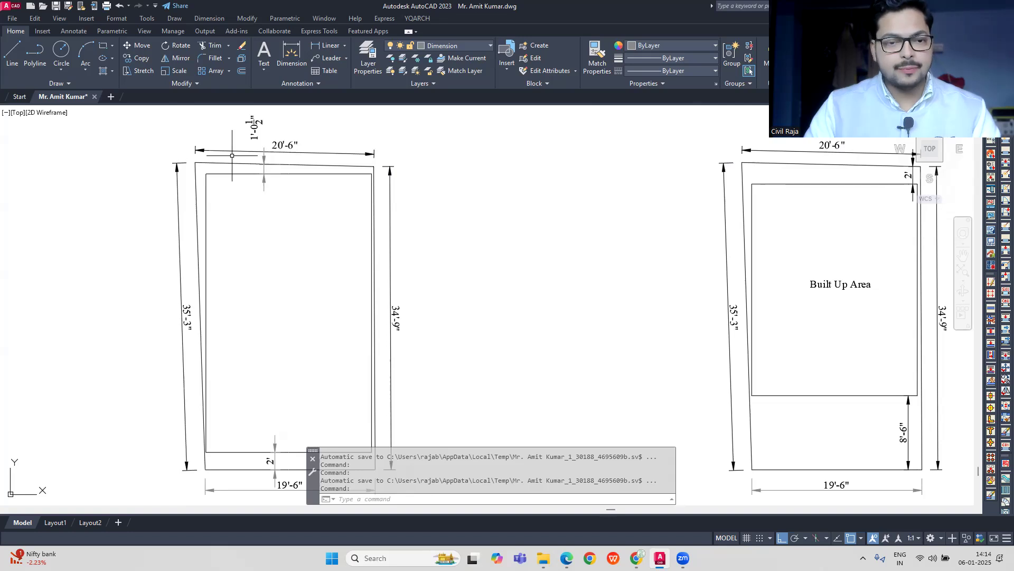
{"action": "middle_click_drag", "start_coordinate": [232, 156], "coordinate": [233, 213]}
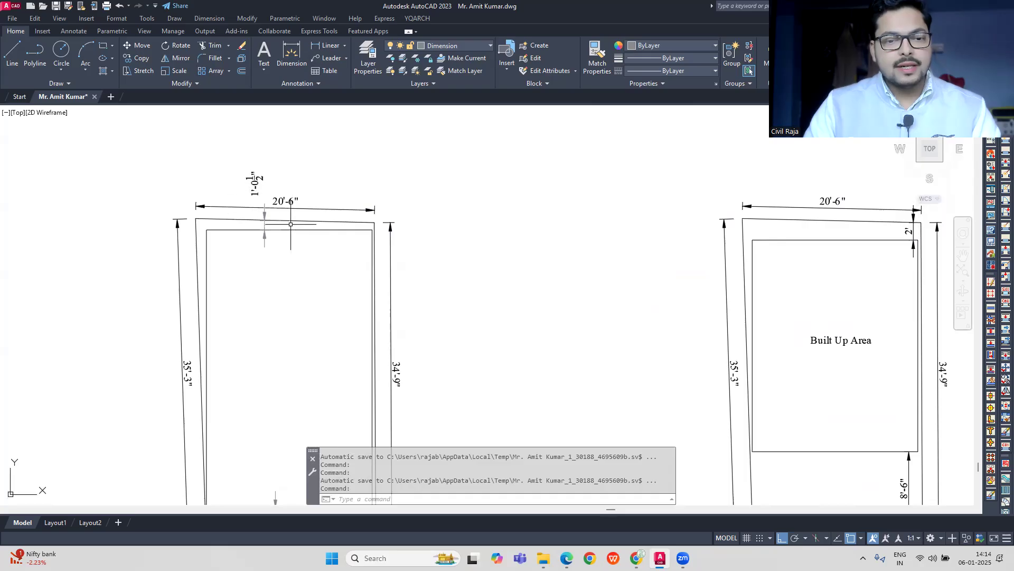
{"action": "scroll", "coordinate": [295, 276], "scroll_direction": "down", "scroll_amount": 2}
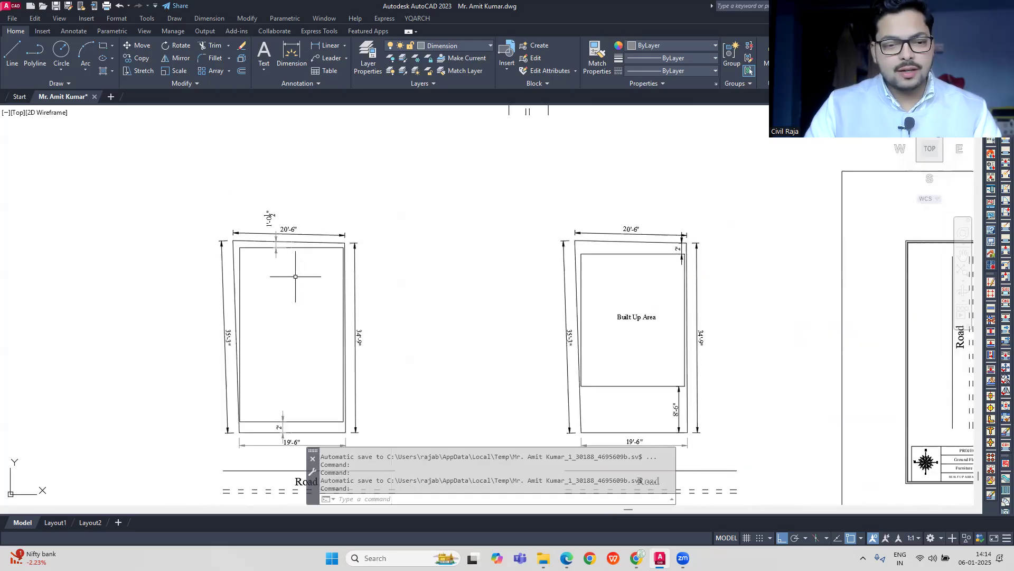
{"action": "scroll", "coordinate": [264, 280], "scroll_direction": "down", "scroll_amount": 1}
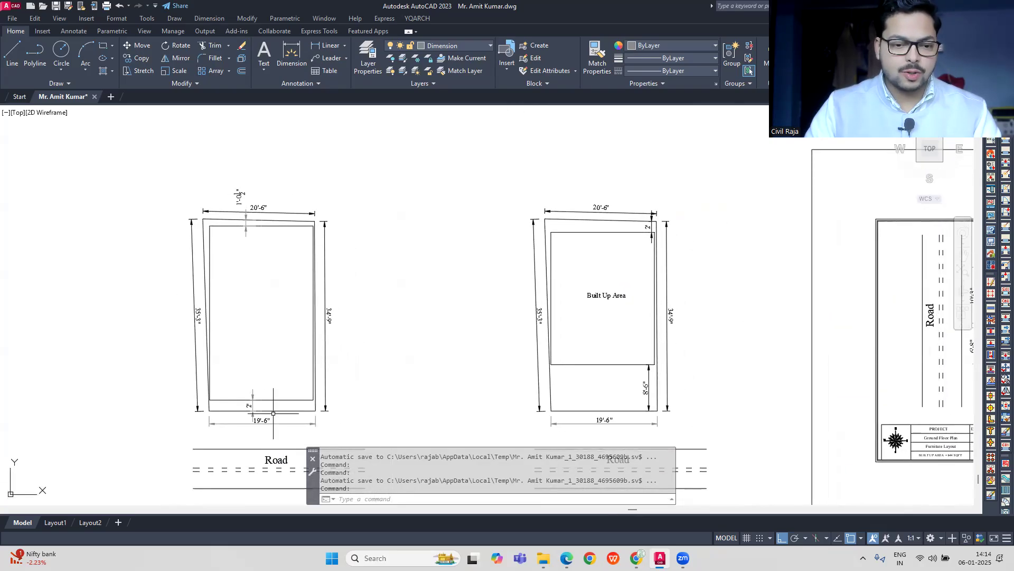
{"action": "scroll", "coordinate": [261, 415], "scroll_direction": "up", "scroll_amount": 2}
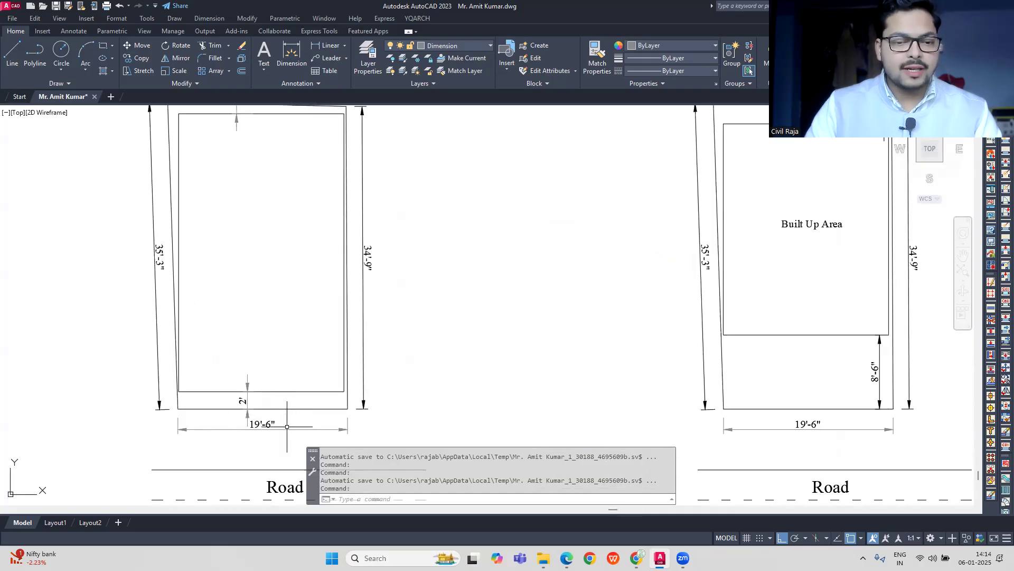
{"action": "middle_click_drag", "start_coordinate": [285, 233], "coordinate": [290, 301]}
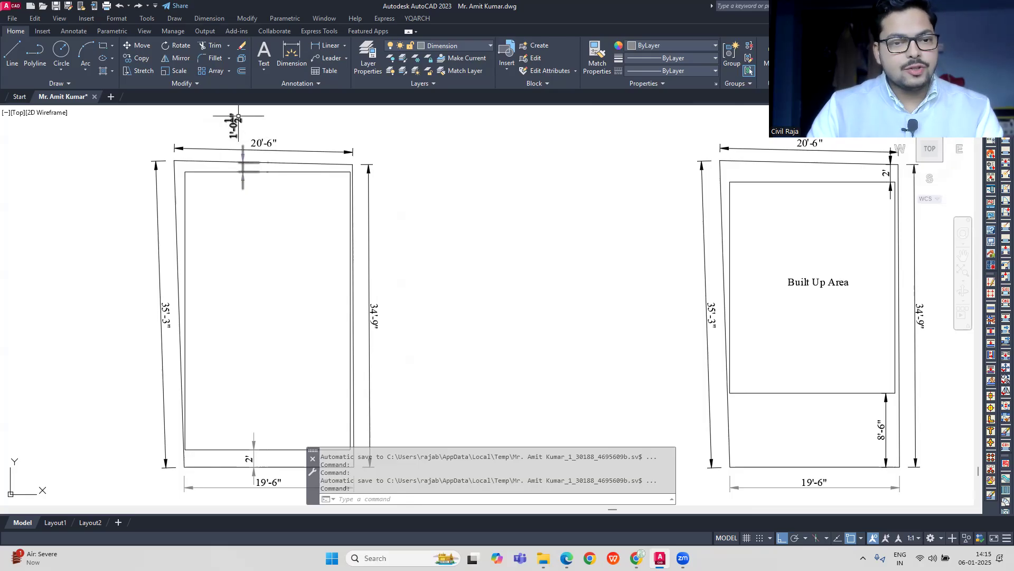
{"action": "middle_click_drag", "start_coordinate": [227, 119], "coordinate": [235, 152]}
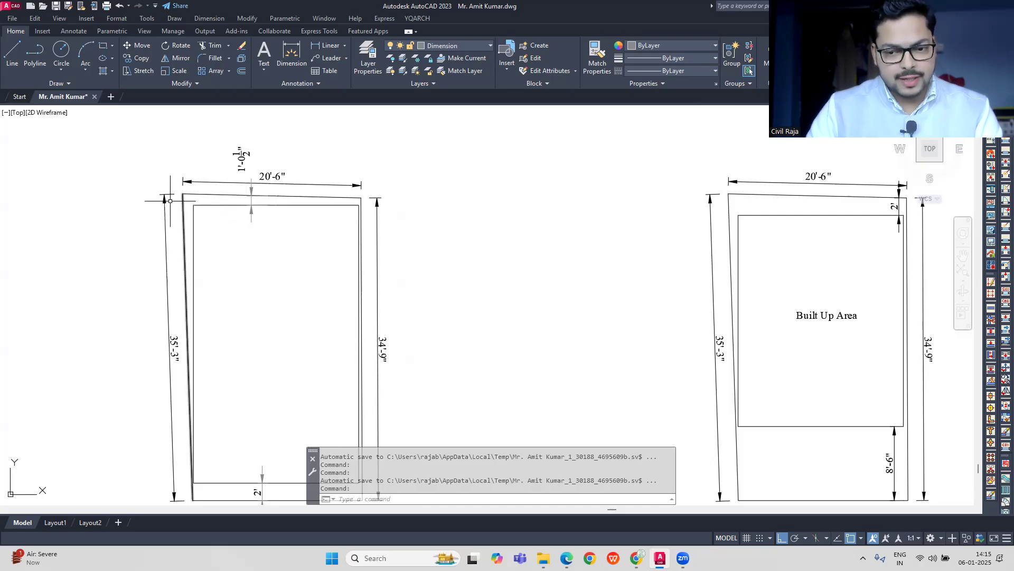
{"action": "scroll", "coordinate": [170, 200], "scroll_direction": "down", "scroll_amount": 2}
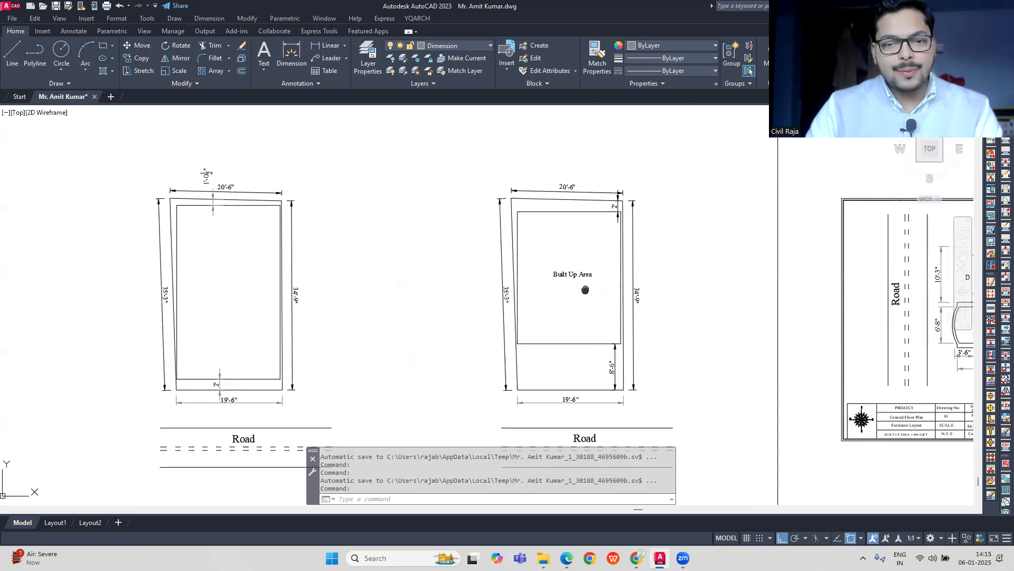
Step: Examine the plot with the built-up area, compare the ground and first floor plans, and inspect the ground floor rooms
{"action": "middle_click_drag", "start_coordinate": [584, 350], "coordinate": [415, 350]}
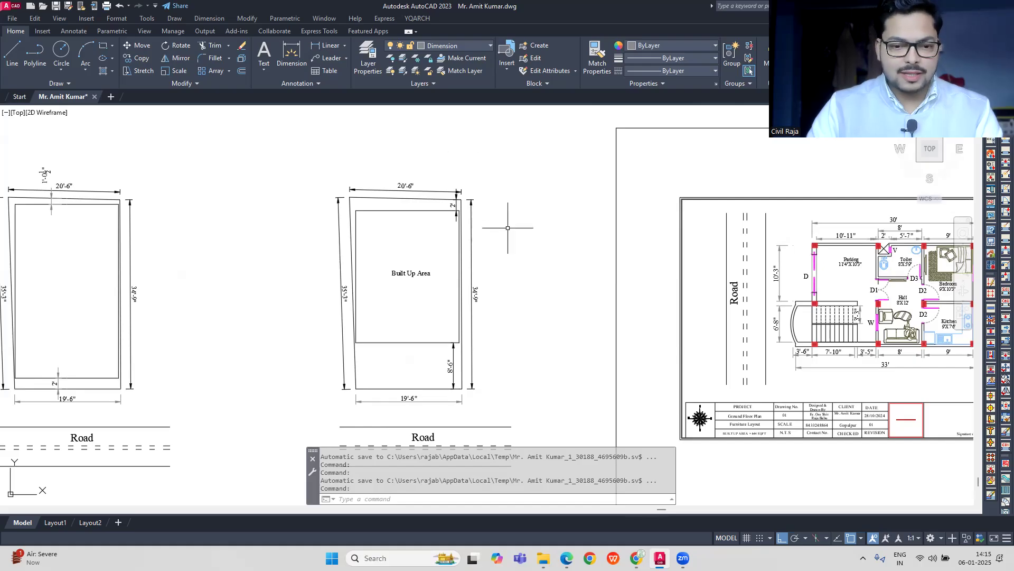
{"action": "middle_click_drag", "start_coordinate": [544, 283], "coordinate": [304, 238]}
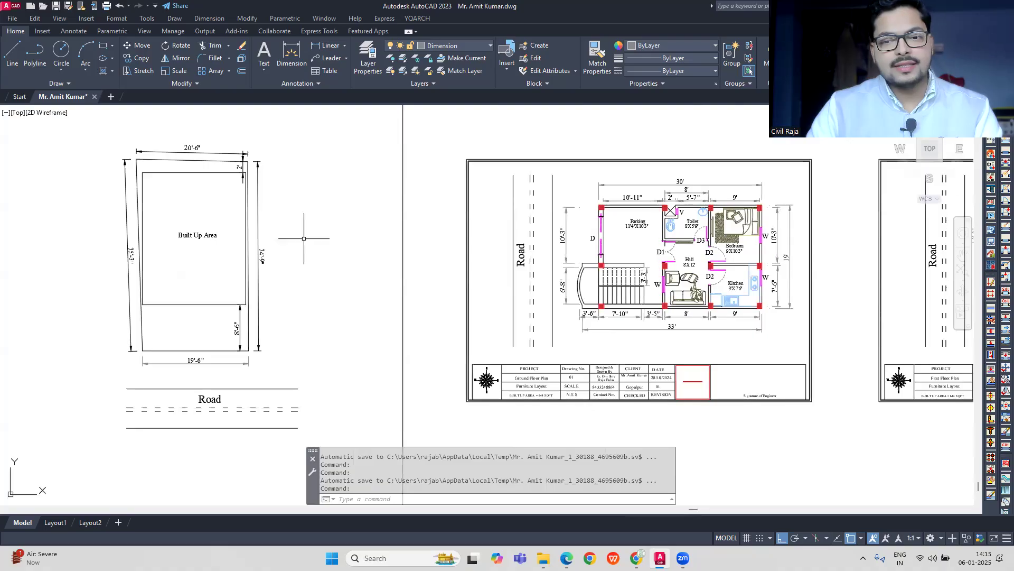
{"action": "scroll", "coordinate": [301, 253], "scroll_direction": "down", "scroll_amount": 3}
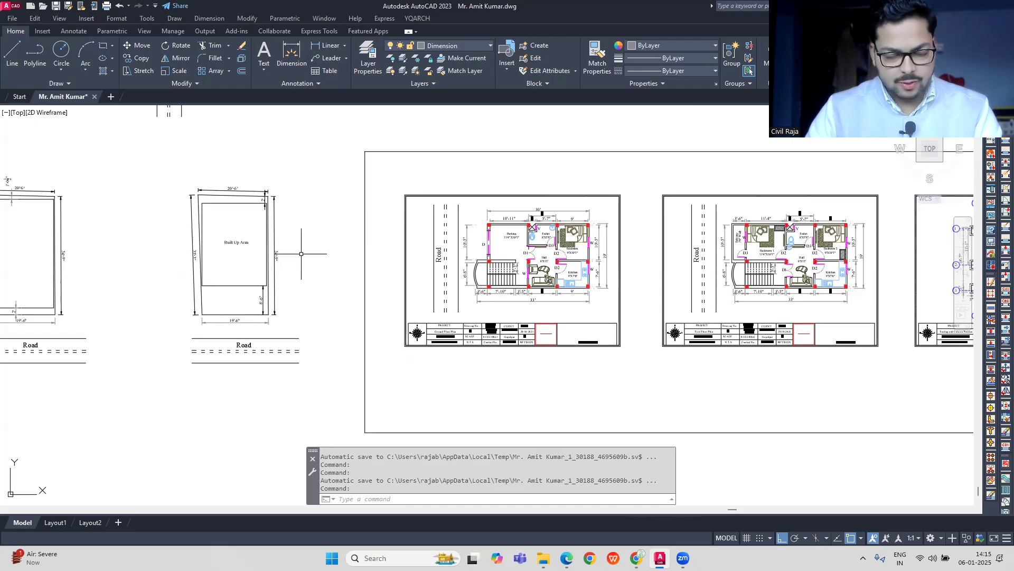
{"action": "mouse_move", "coordinate": [535, 260]}
{"action": "middle_mouse_down"}
{"action": "mouse_move", "coordinate": [342, 266]}
{"action": "mouse_move", "coordinate": [316, 237]}
{"action": "mouse_move", "coordinate": [342, 214]}
{"action": "middle_mouse_up"}
{"action": "scroll", "coordinate": [344, 227], "scroll_direction": "up", "scroll_amount": 2}
{"action": "scroll", "coordinate": [344, 226], "scroll_direction": "up", "scroll_amount": 2}
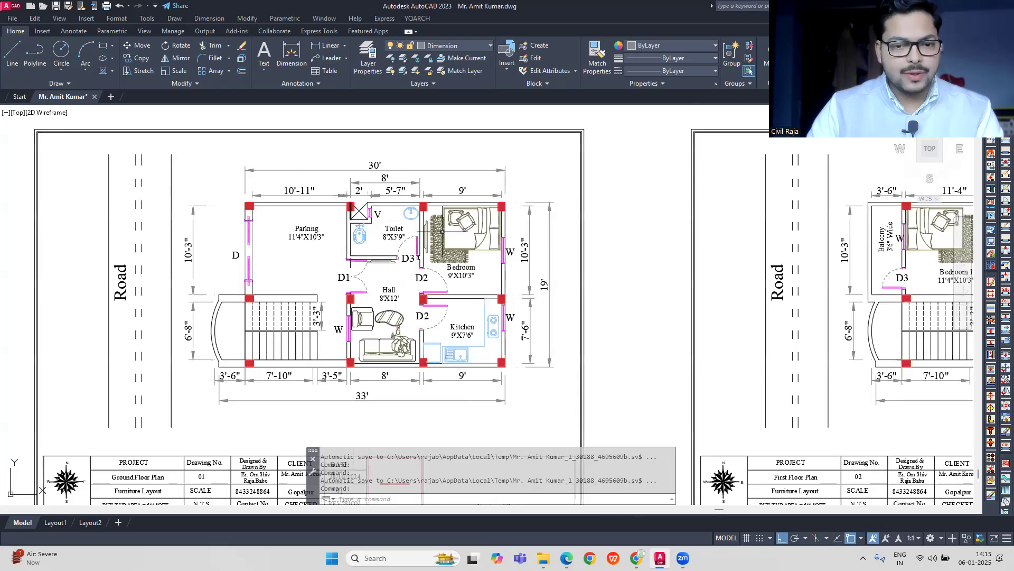
{"action": "scroll", "coordinate": [180, 253], "scroll_direction": "down", "scroll_amount": 2}
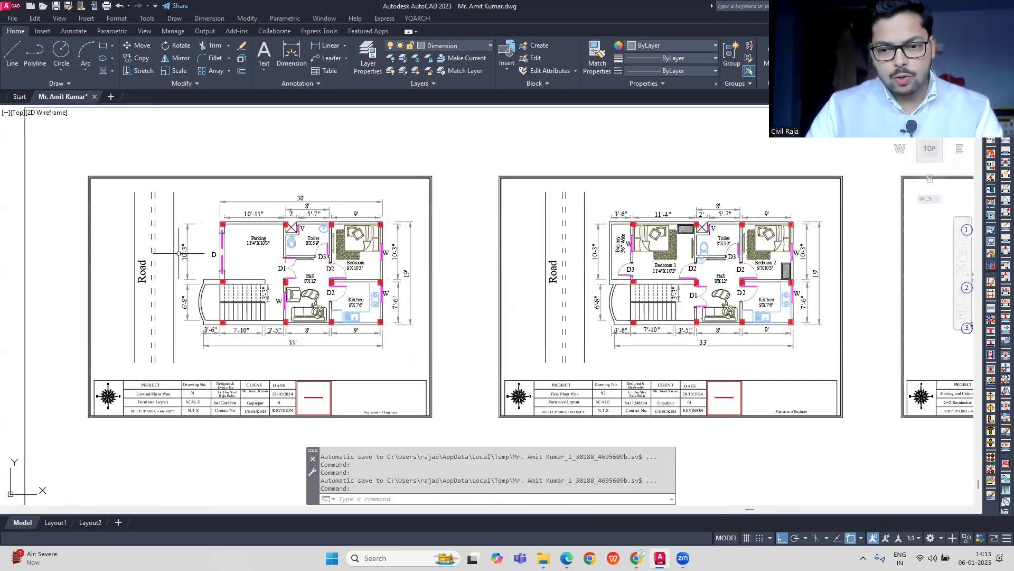
{"action": "middle_click_drag", "start_coordinate": [506, 259], "coordinate": [432, 261]}
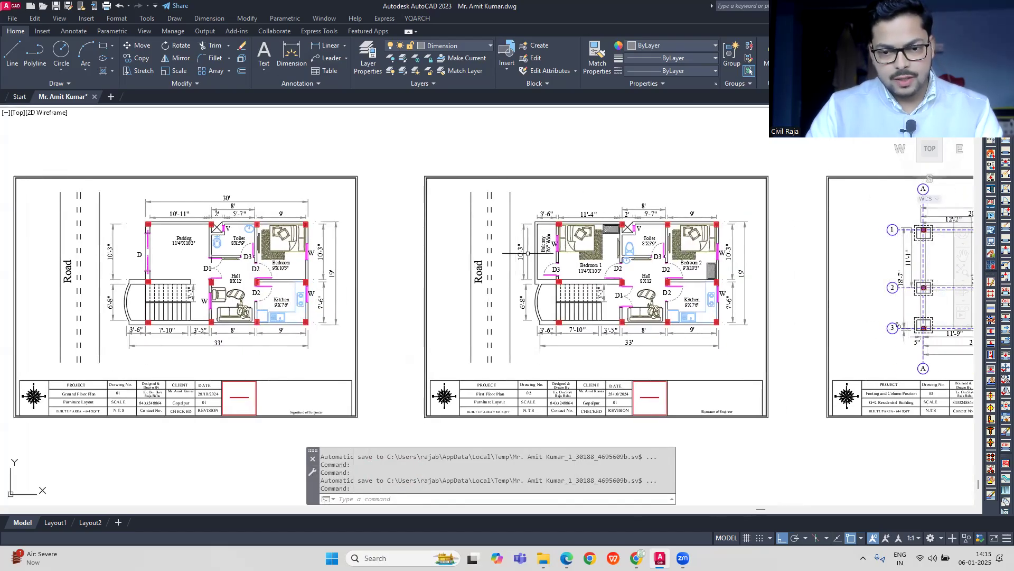
{"action": "middle_click_drag", "start_coordinate": [236, 277], "coordinate": [378, 299]}
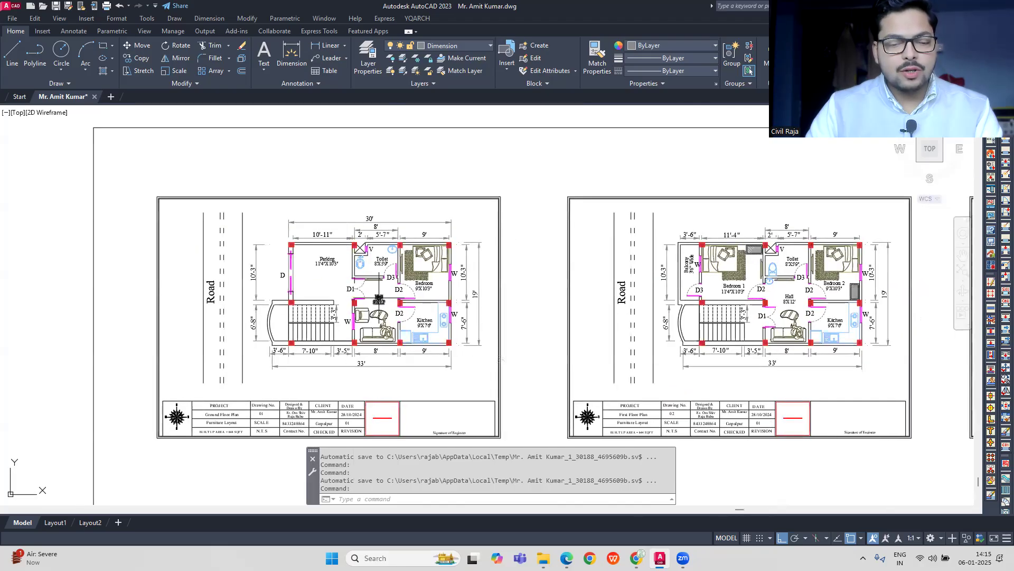
{"action": "scroll", "coordinate": [324, 302], "scroll_direction": "up", "scroll_amount": 4}
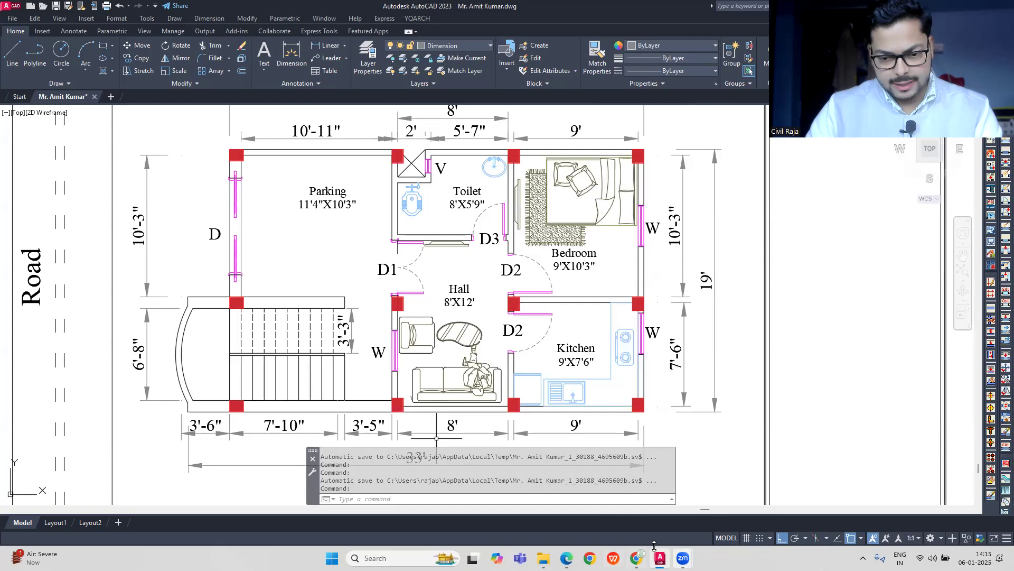
Step: Switch to the PDF drawings in the browser and show GF PLAN.pdf in full screen
{"action": "key", "text": "alt+Tab"}
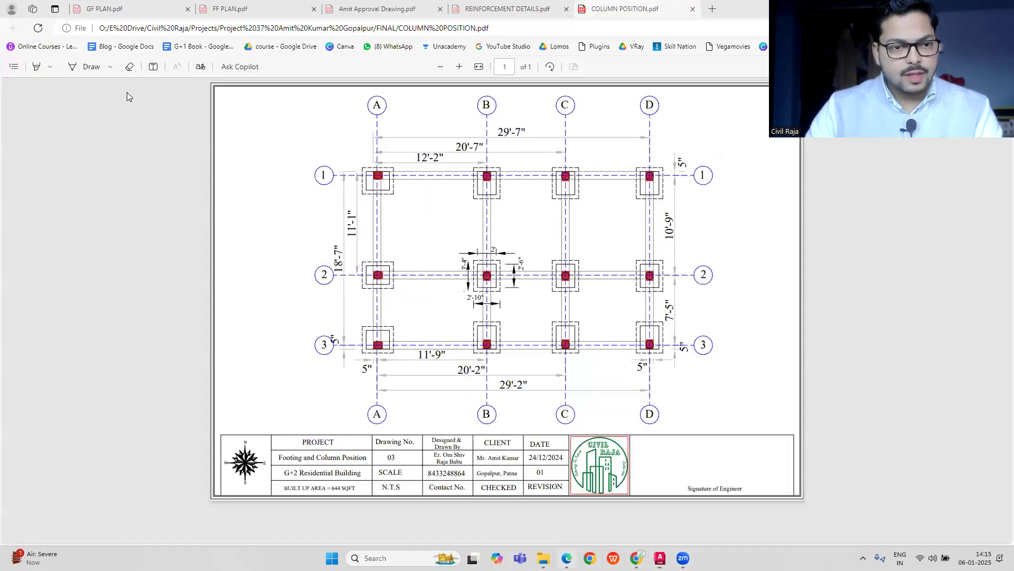
{"action": "left_click", "coordinate": [106, 9]}
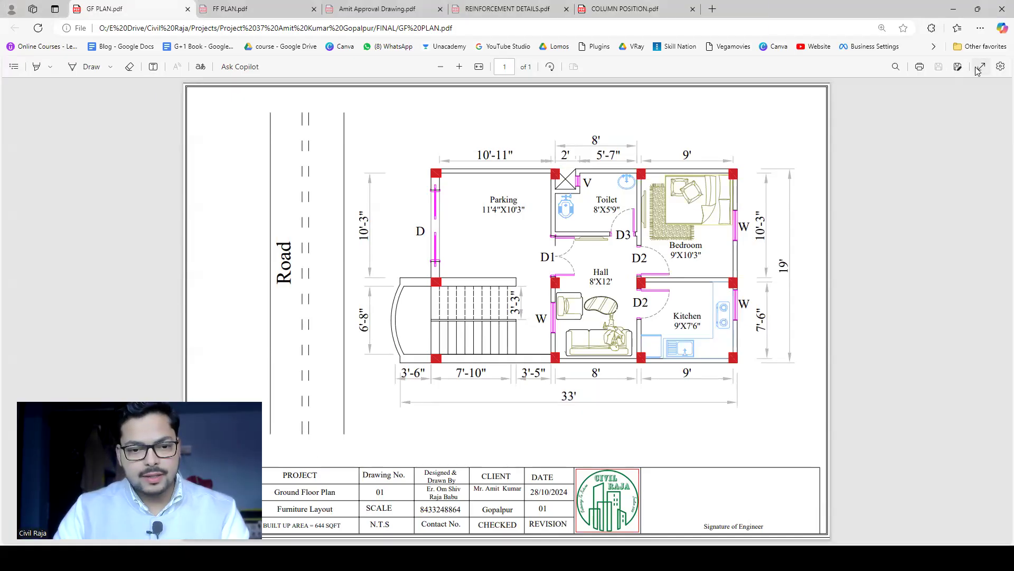
{"action": "left_click", "coordinate": [980, 67]}
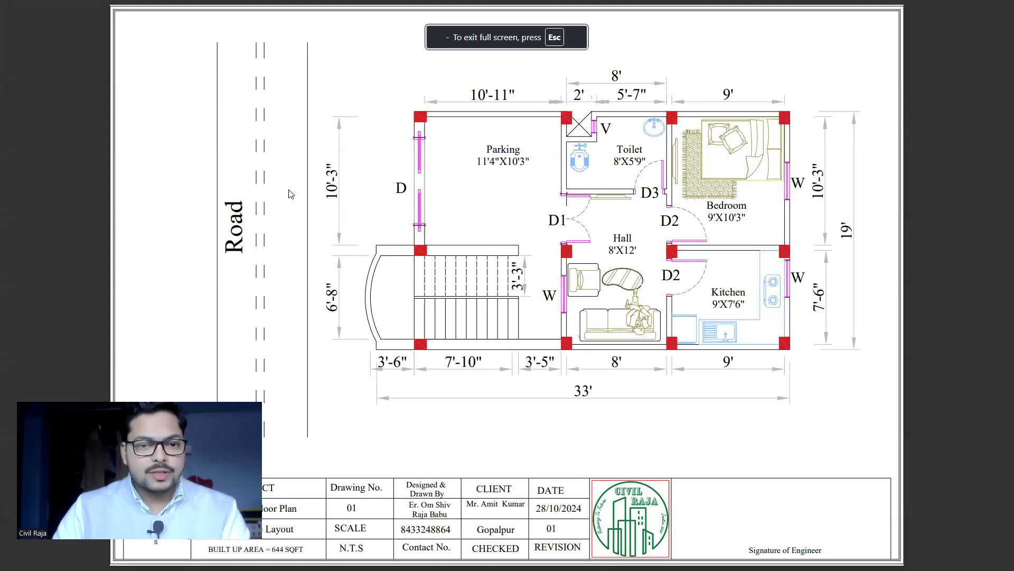